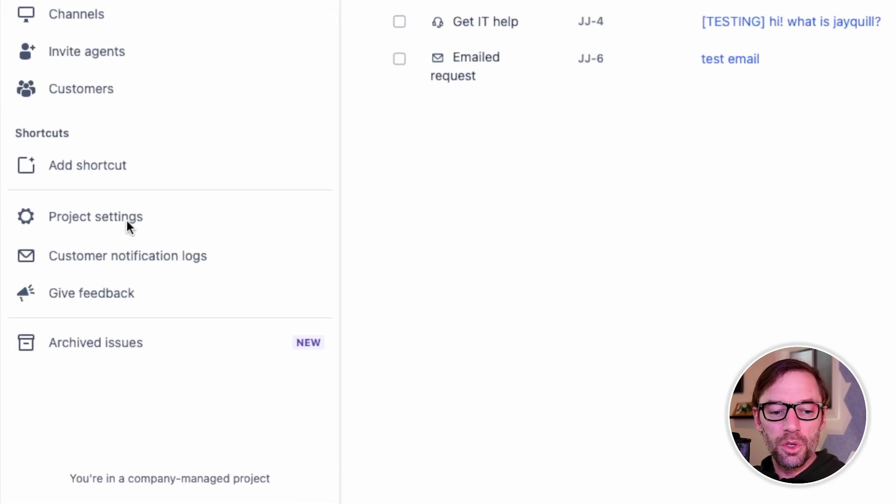
Go to the project's Request types settings page.
left_click(129, 226)
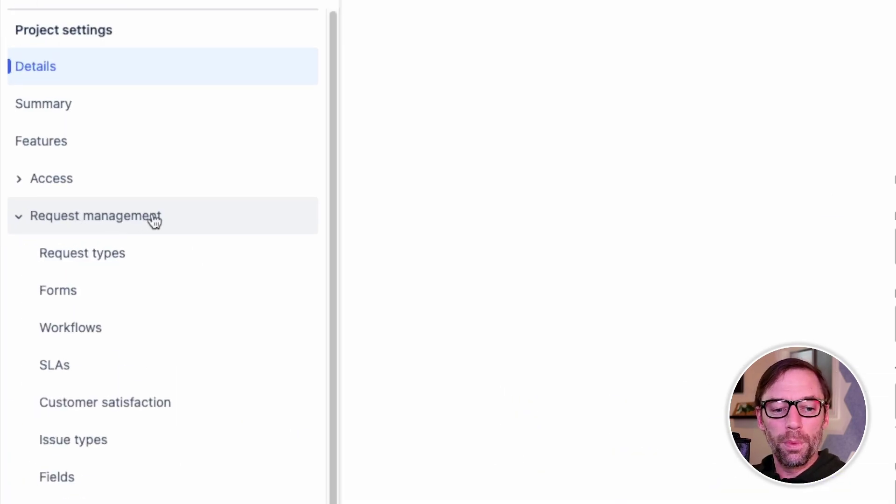
left_click(72, 254)
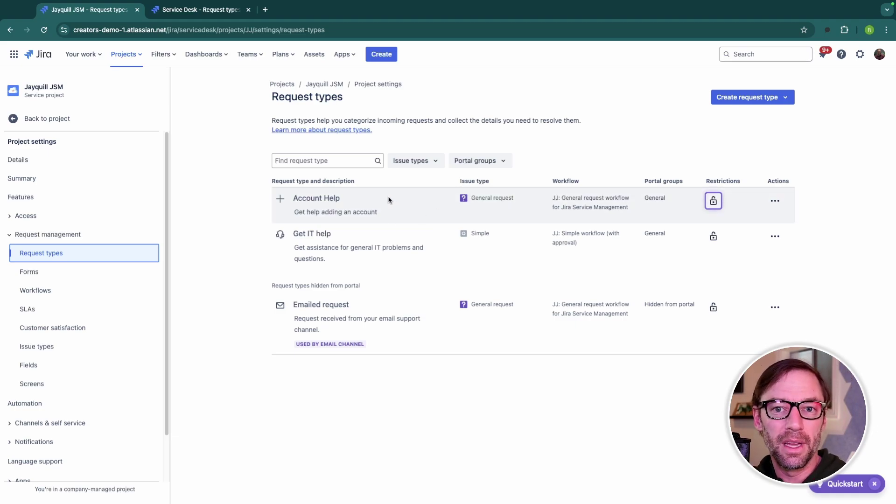
left_click(345, 238)
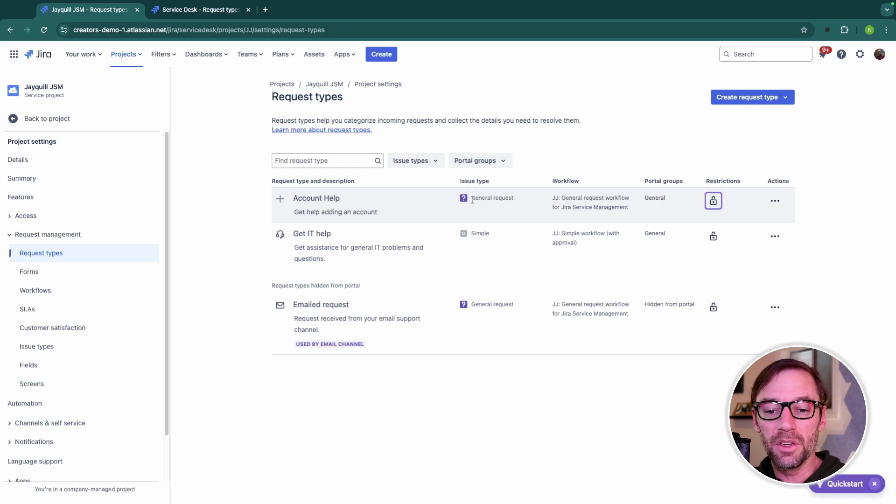
Point out that Account Help uses the General request issue type.
left_click_drag(456, 201, 506, 199)
left_click(483, 198)
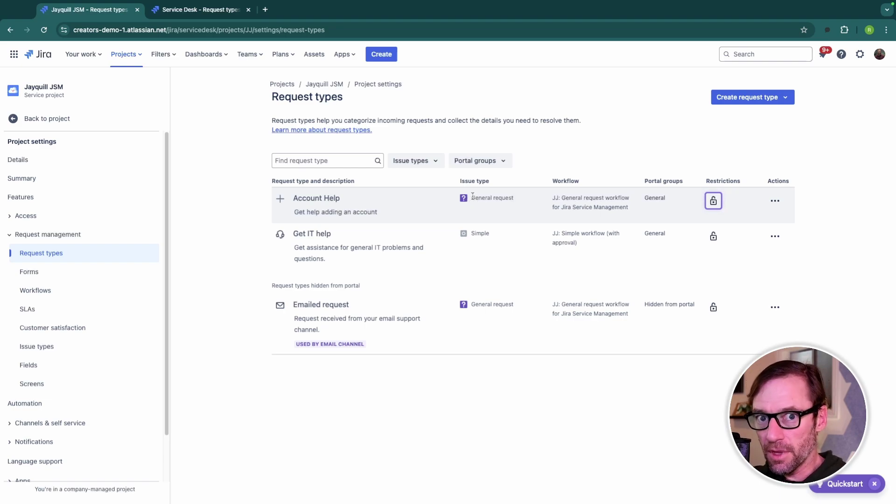
left_click_drag(472, 196, 516, 198)
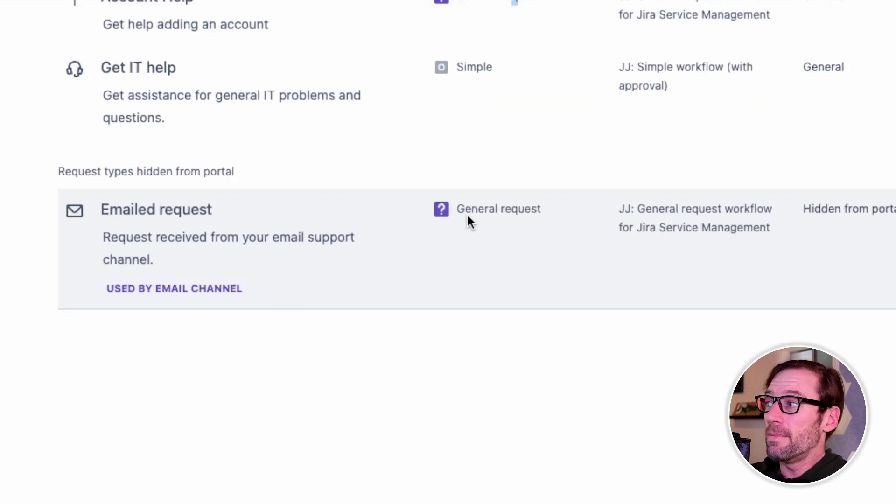
left_click_drag(457, 209, 482, 209)
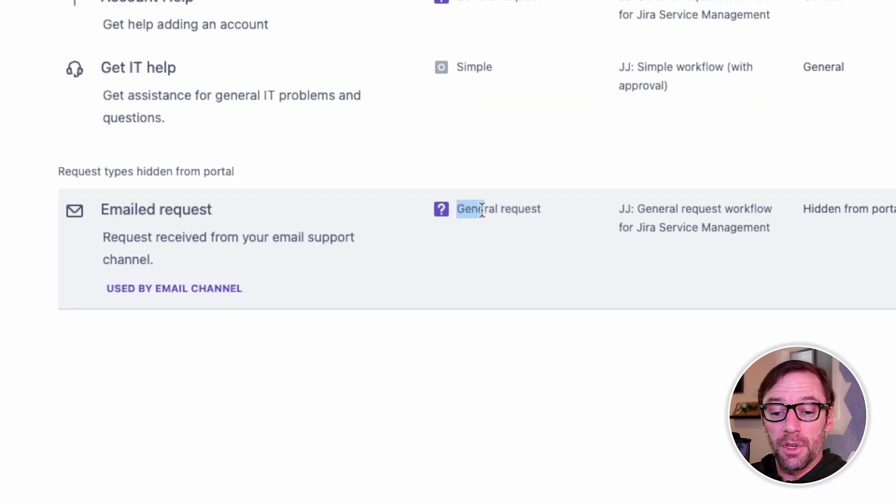
left_click(481, 209)
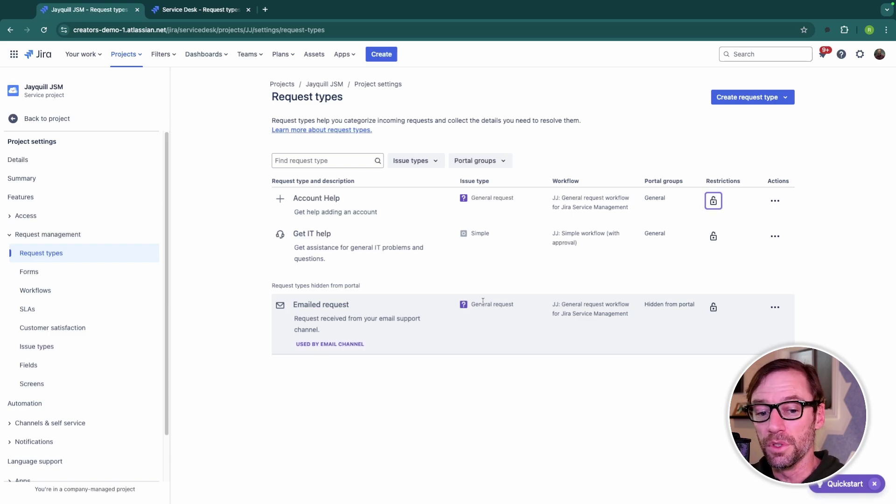
double_click(472, 236)
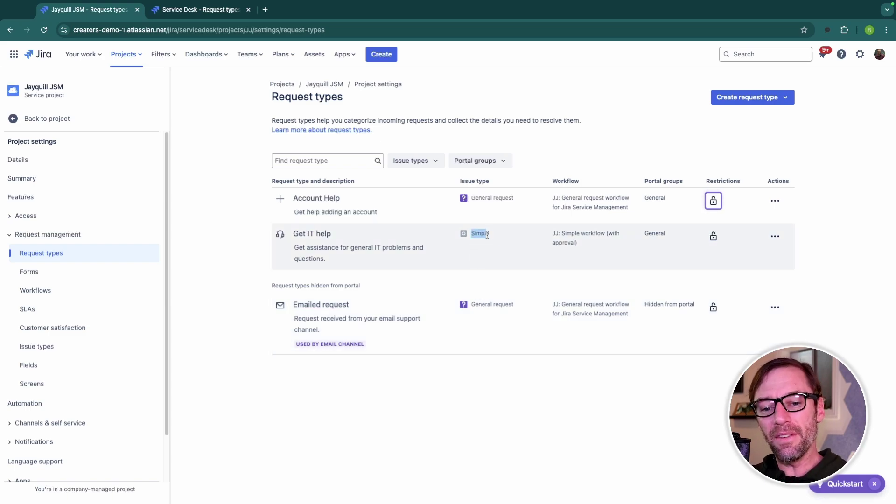
left_click(461, 238)
left_click_drag(462, 238, 518, 234)
double_click(491, 237)
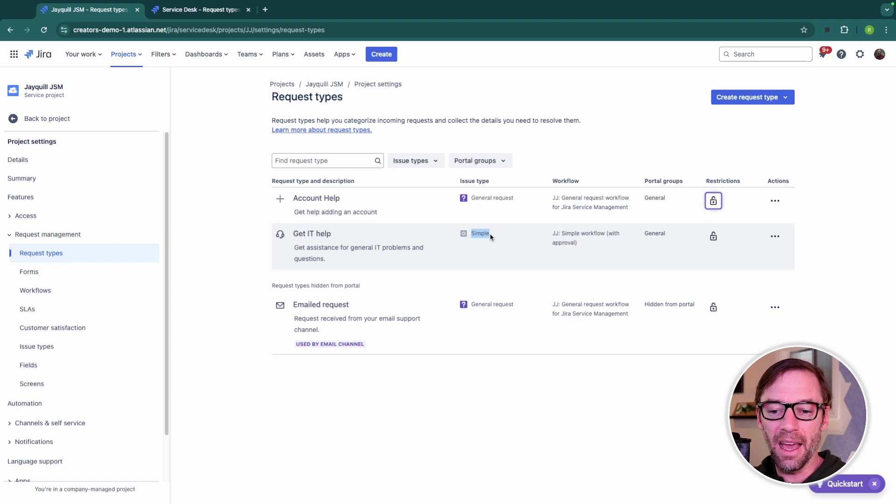
left_click(487, 233)
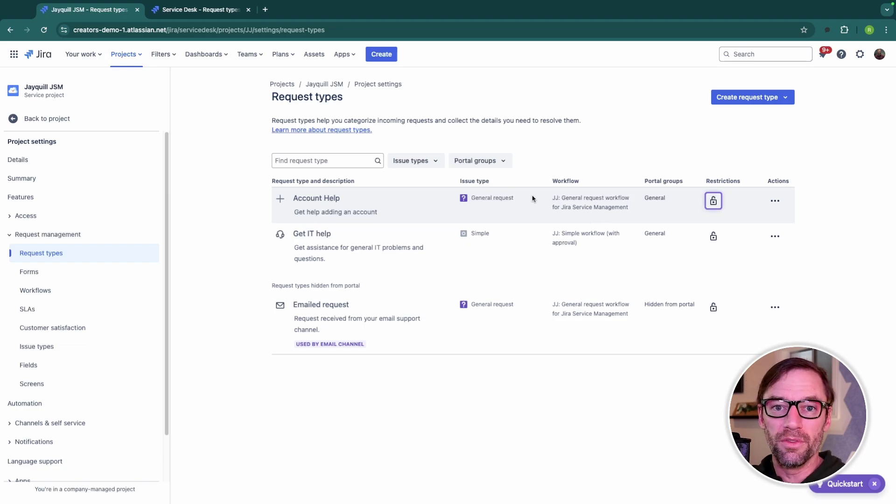
Check the Portal groups filter, then view the Get IT help form in the help center.
left_click(485, 161)
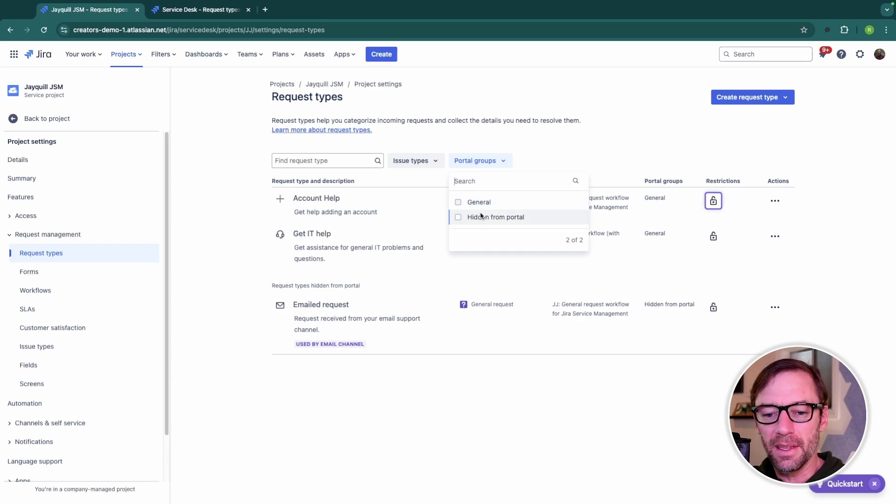
left_click(549, 160)
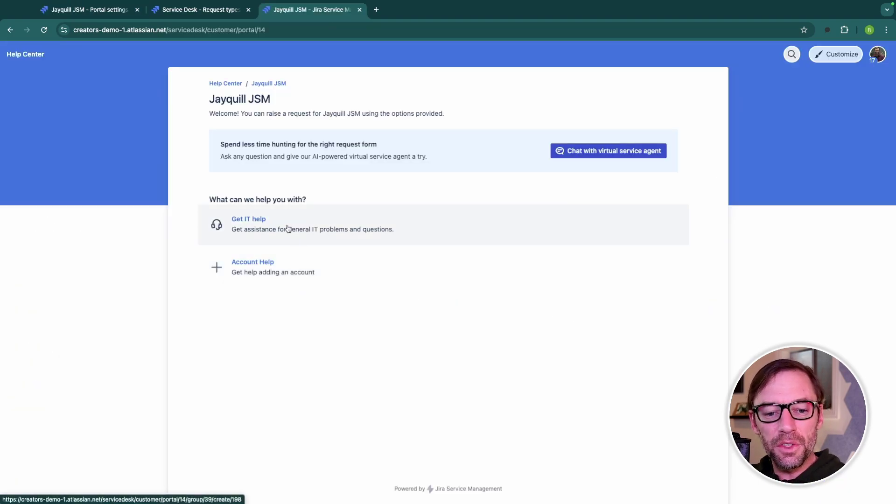
left_click(292, 236)
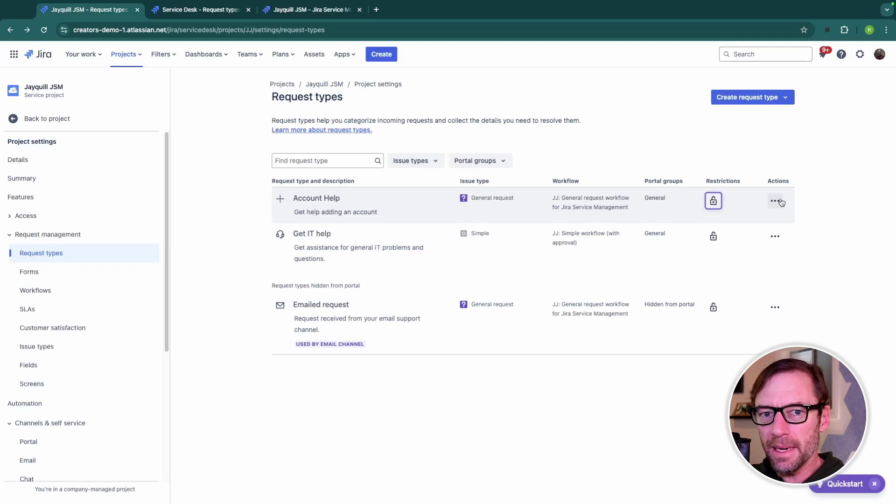
Move Account Help from General into a new 'Account Help' portal group and reload the portal.
left_click(775, 200)
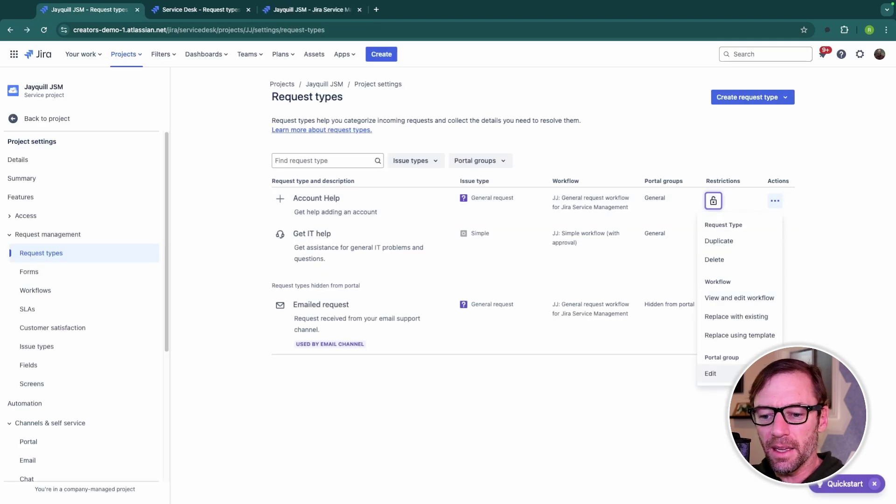
left_click(711, 374)
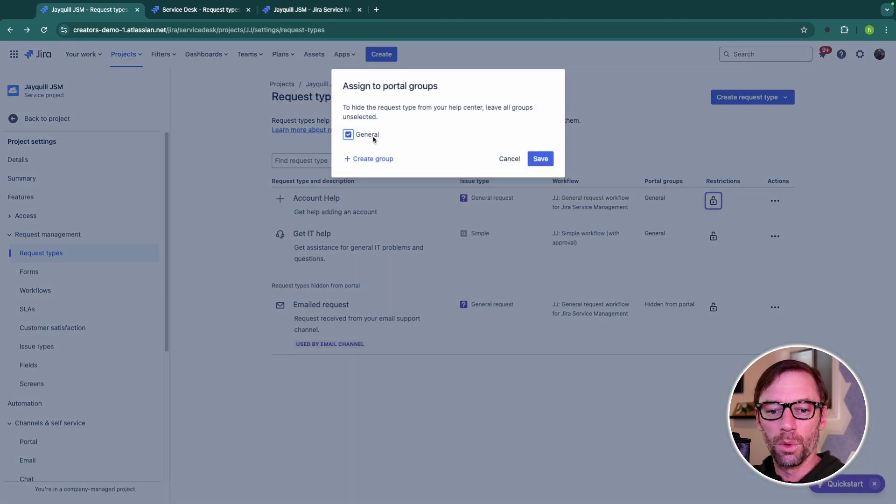
left_click(387, 159)
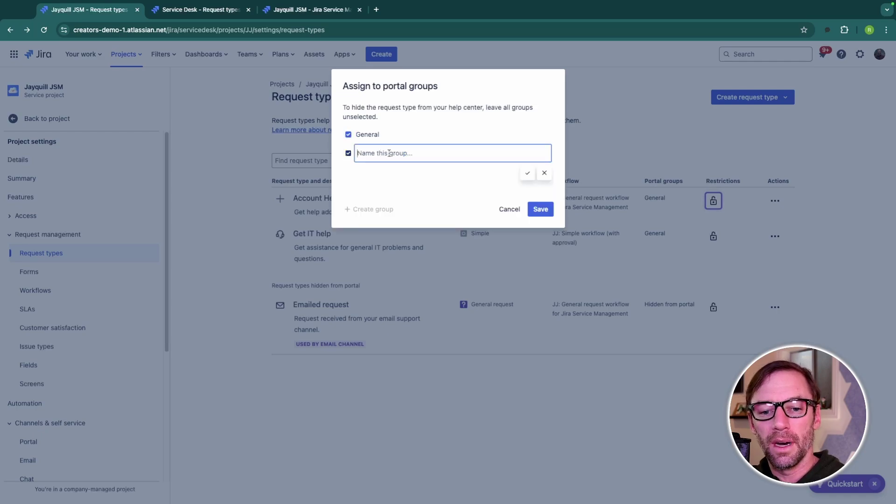
type("Account Hel")
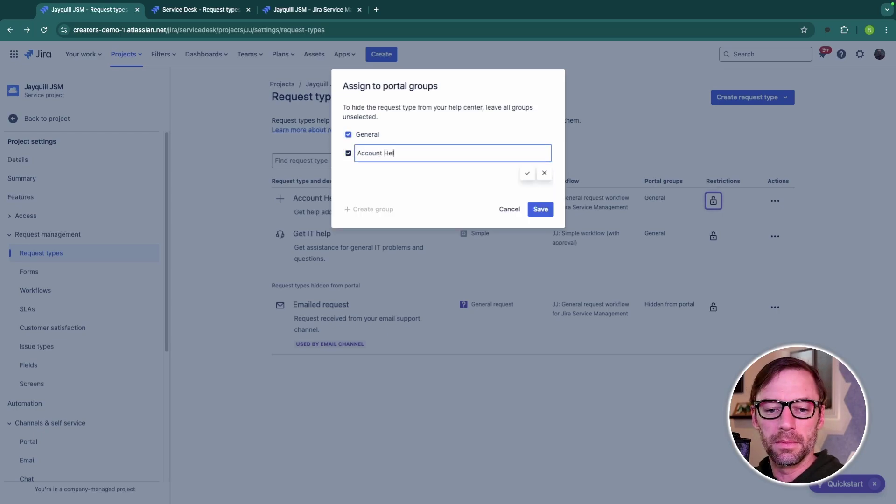
type("p")
key("Return")
left_click(374, 137)
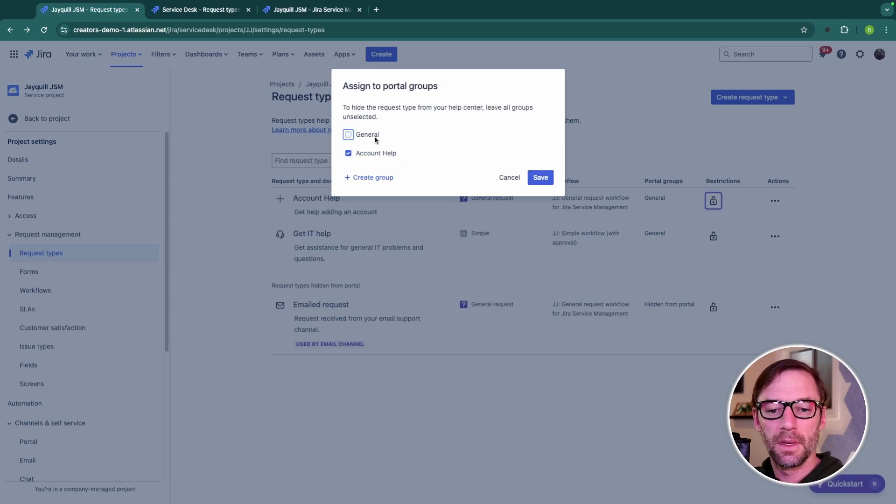
left_click(540, 177)
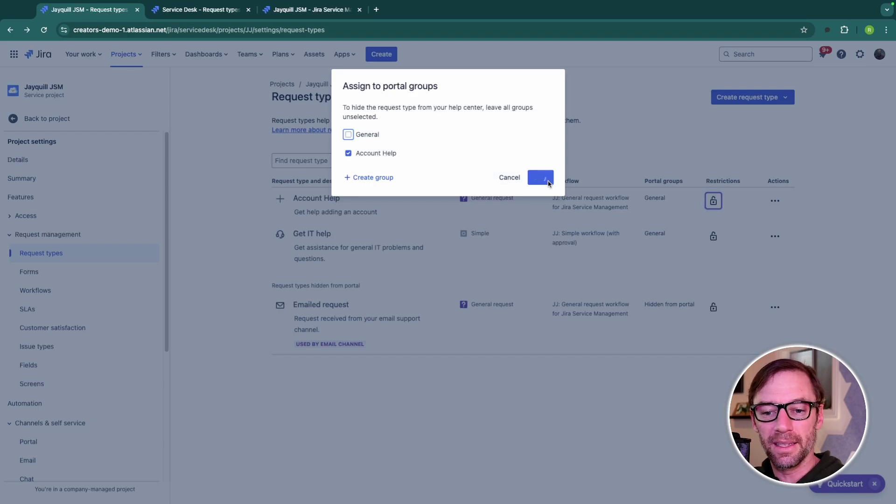
left_click(322, 10)
left_click(44, 30)
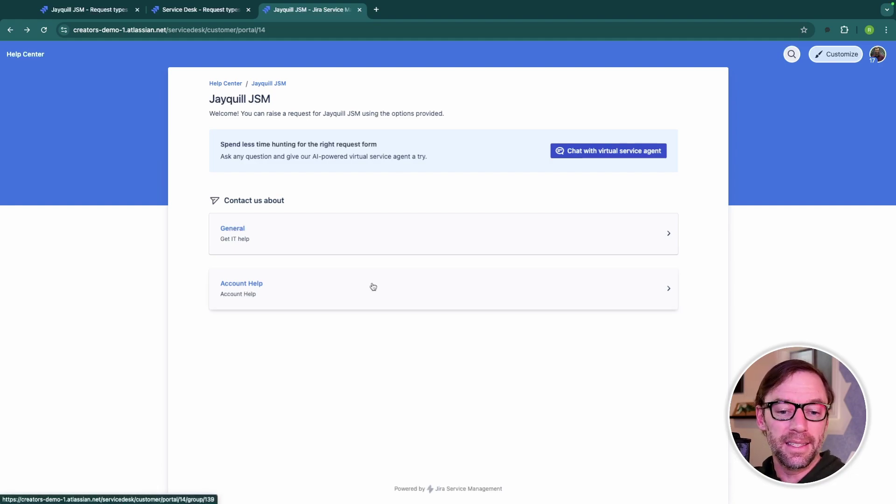
Open the Account Help group card in the portal, then return to Request types settings.
left_click(278, 294)
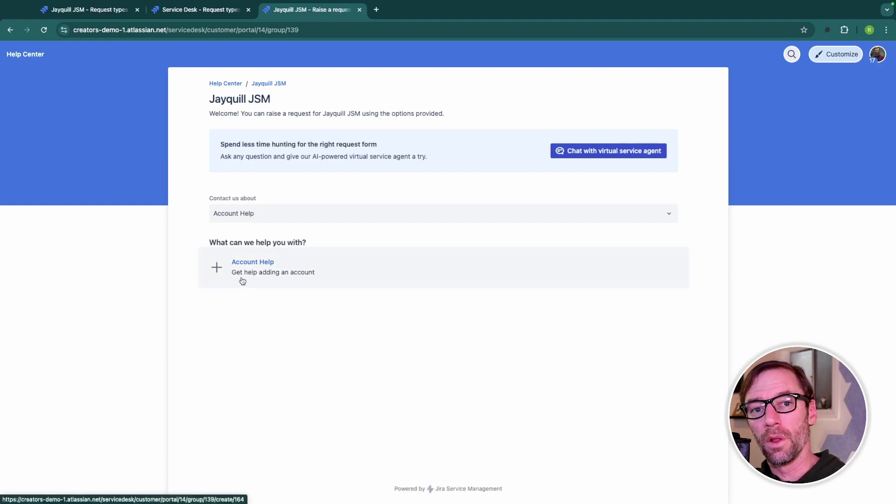
key("super+1")
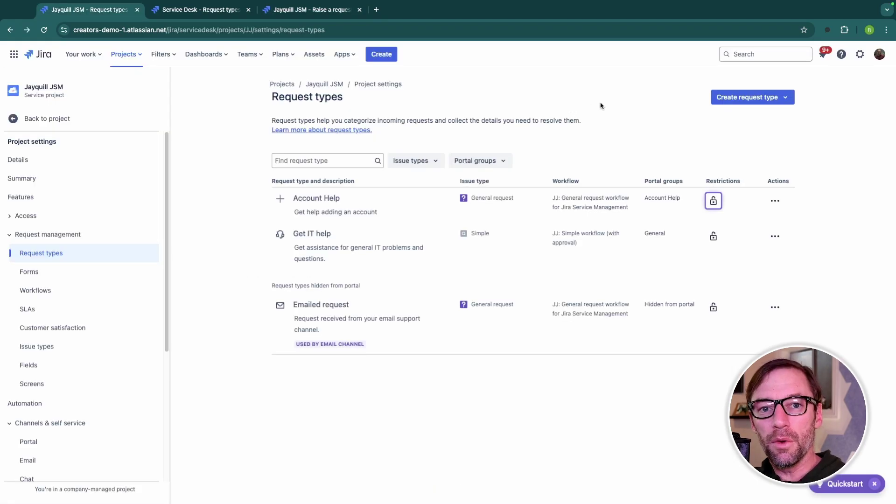
Start a blank request type named 'Email Account Help' described as 'Get help with your email'.
left_click(758, 97)
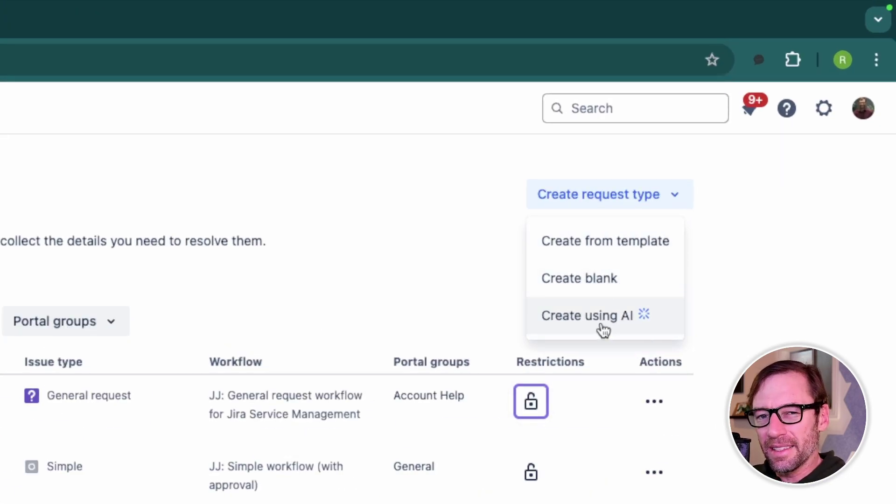
left_click(570, 292)
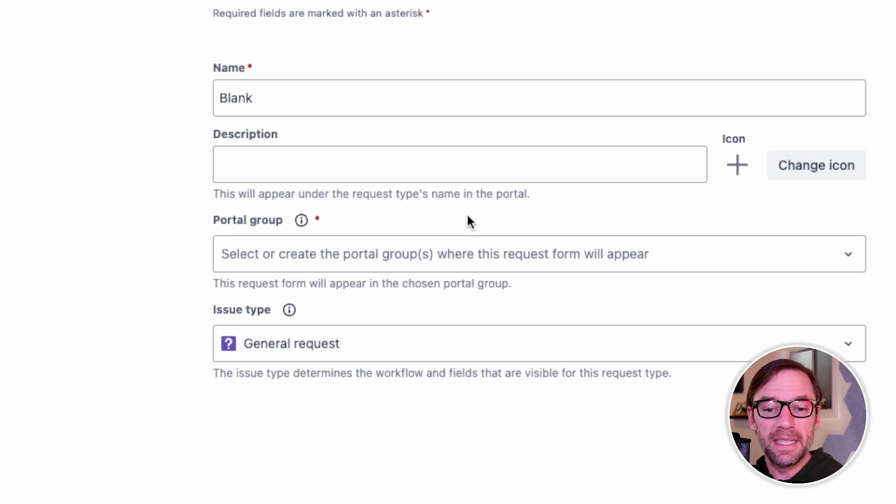
left_click(398, 102)
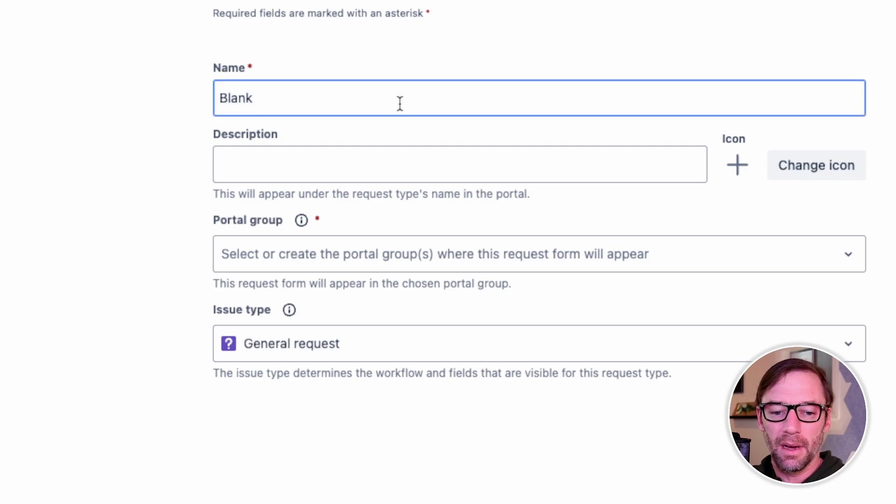
key("ctrl+a")
type("Email Acc")
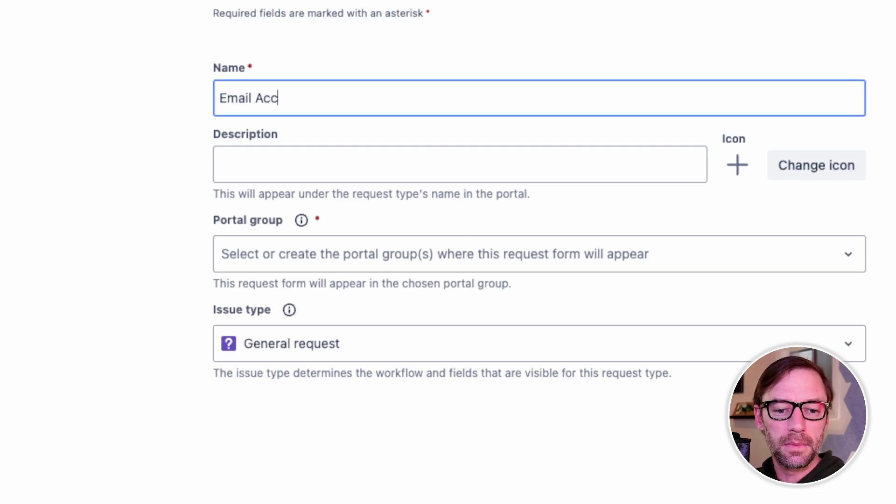
type("ount Help")
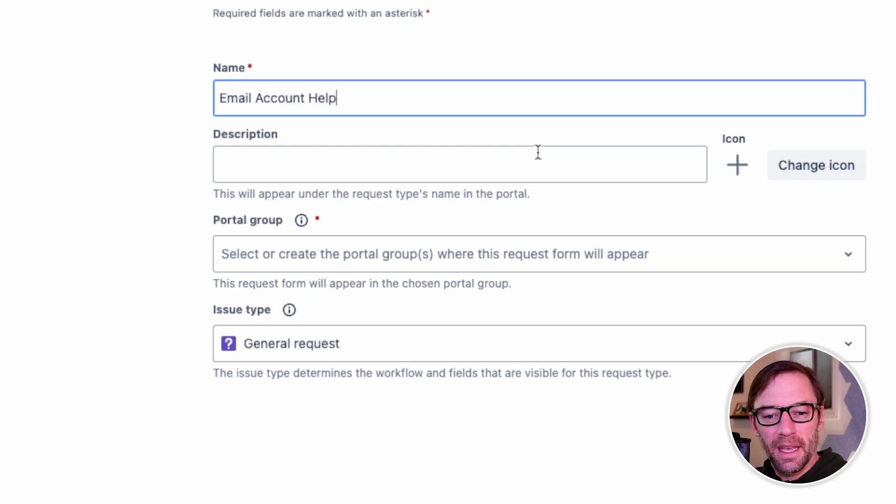
left_click(524, 162)
type("Get help with your email")
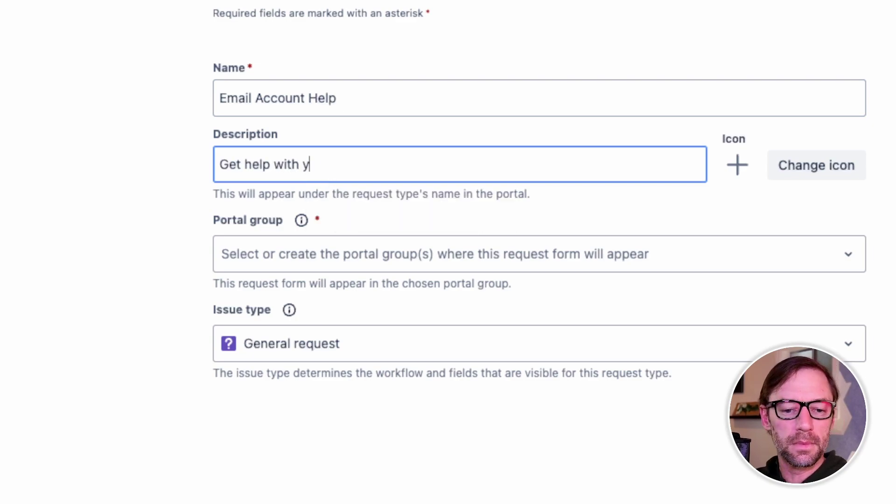
Put it in the Account Help portal group as a General request and create it.
left_click(557, 253)
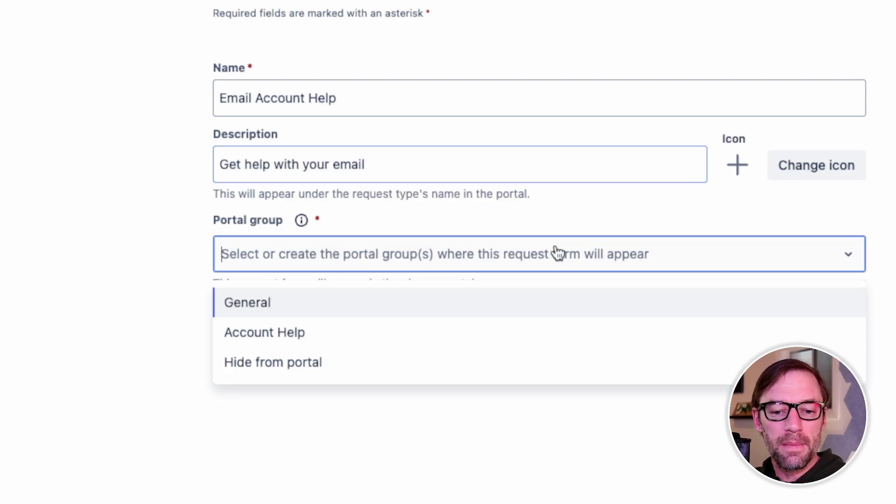
left_click(512, 322)
left_click(293, 282)
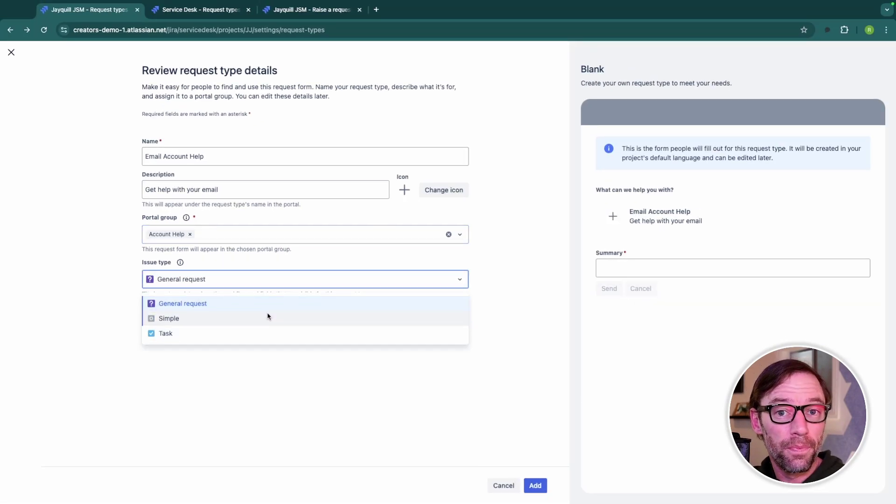
left_click(231, 304)
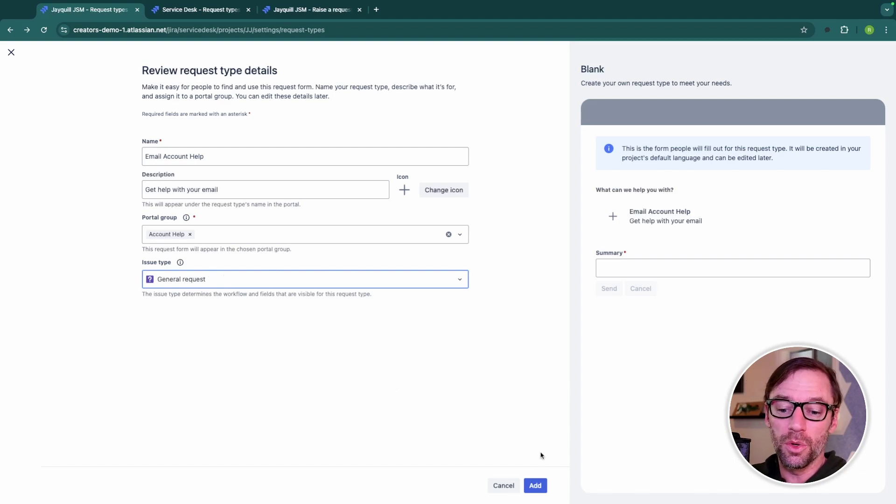
left_click(536, 486)
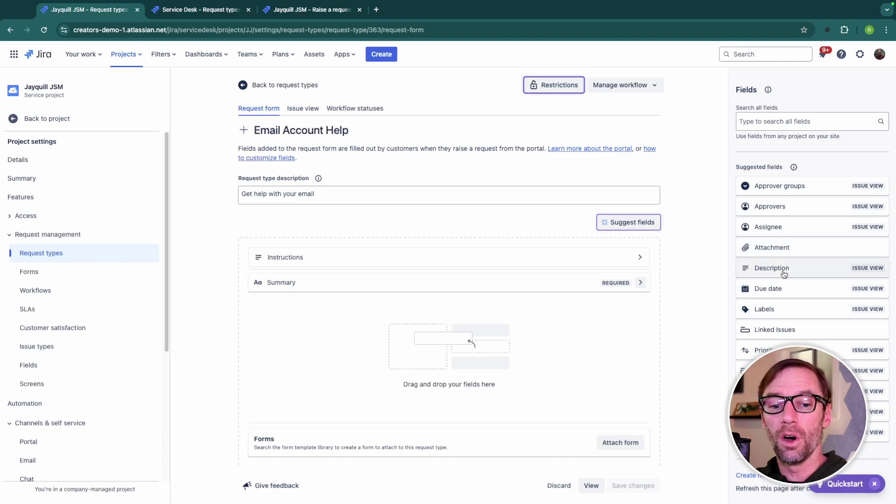
Add Approver groups and Linked Issues fields to the Email Account Help form and save.
left_click_drag(770, 186, 470, 308)
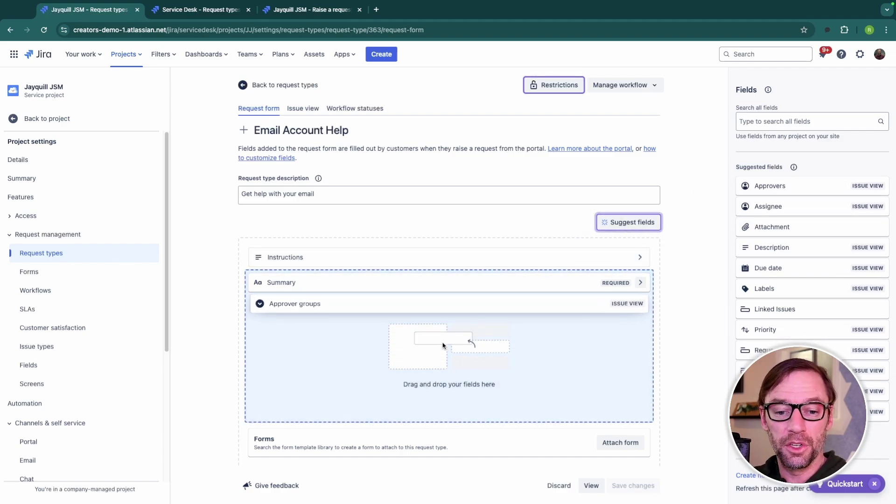
left_click_drag(752, 301, 384, 402)
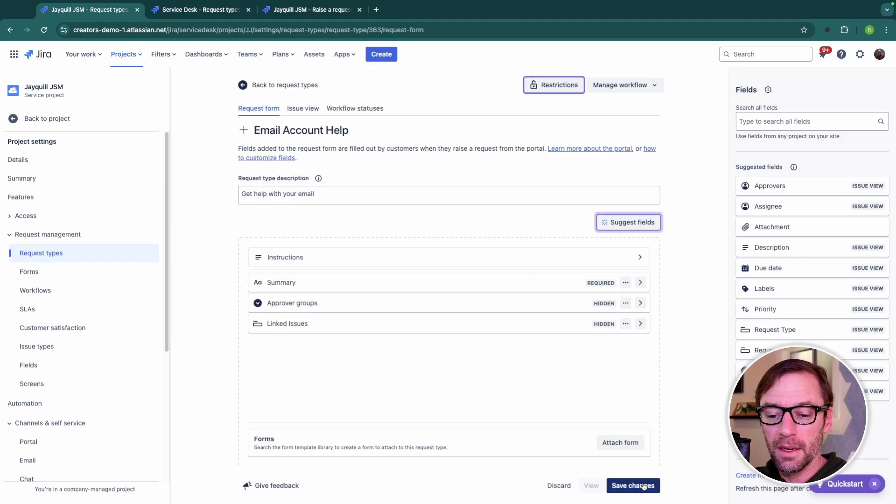
key("super+s")
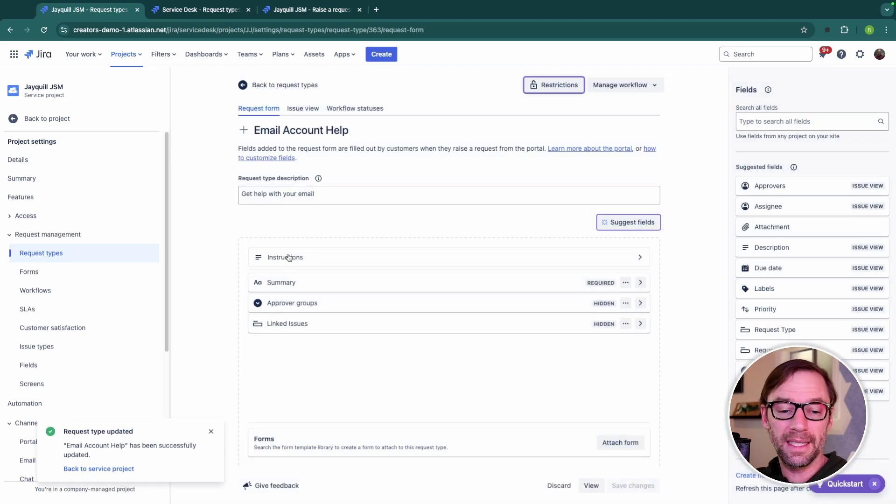
Reload the customer portal and open the Email Account Help request form.
left_click(294, 9)
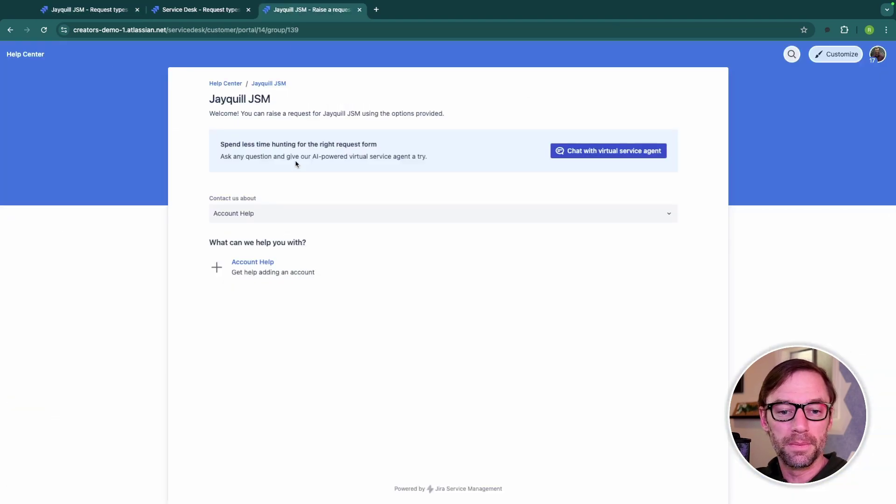
left_click(44, 29)
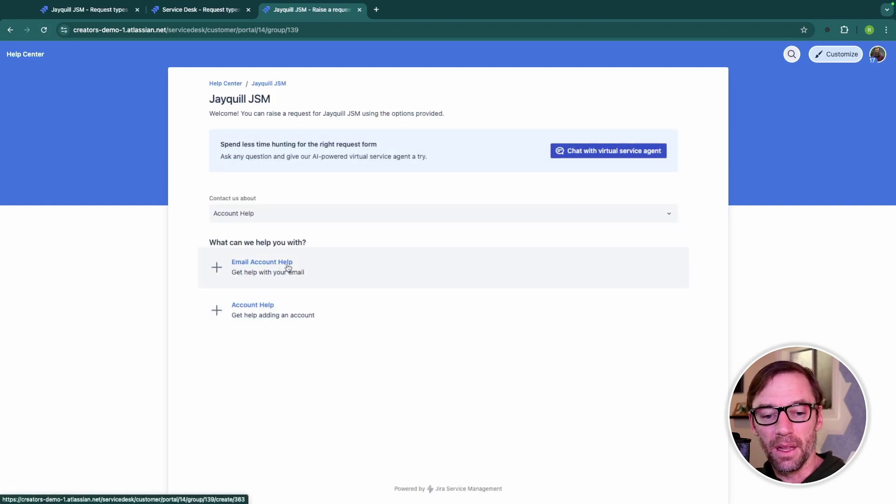
left_click(331, 273)
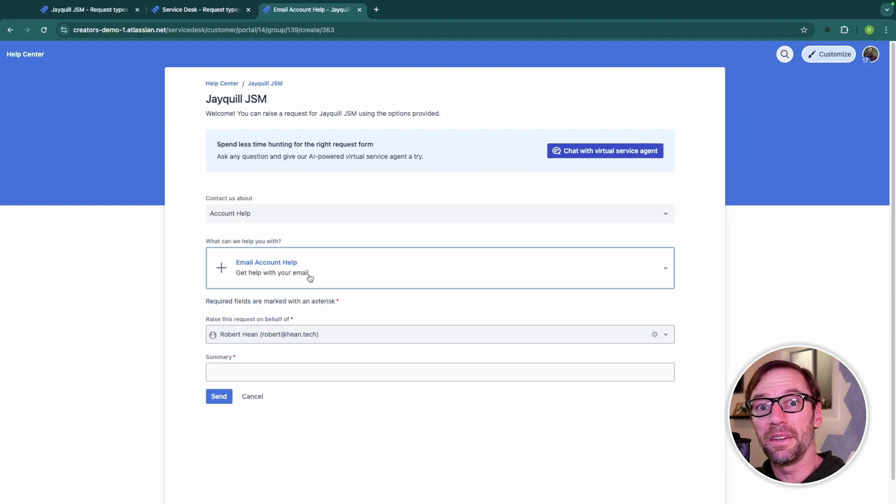
Open the Service Desk project's Email request type from the sidebar Request types list.
left_click(185, 14)
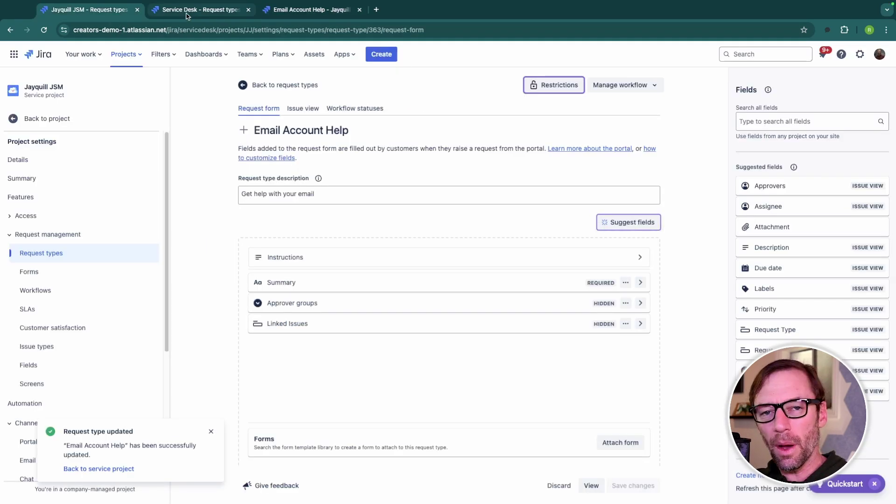
left_click(186, 14)
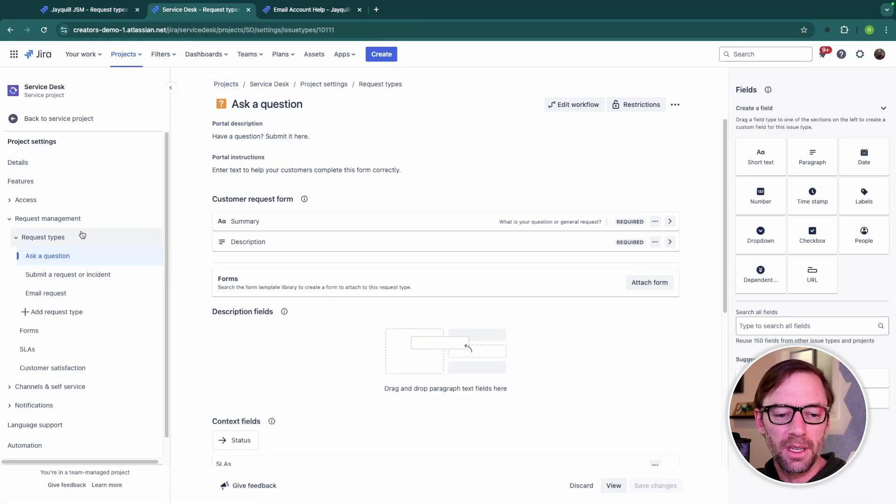
left_click(52, 242)
left_click(39, 239)
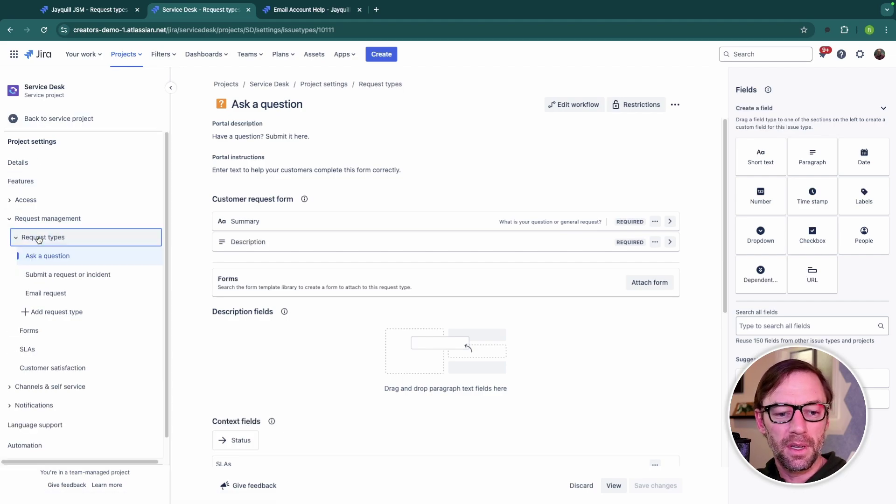
left_click(46, 238)
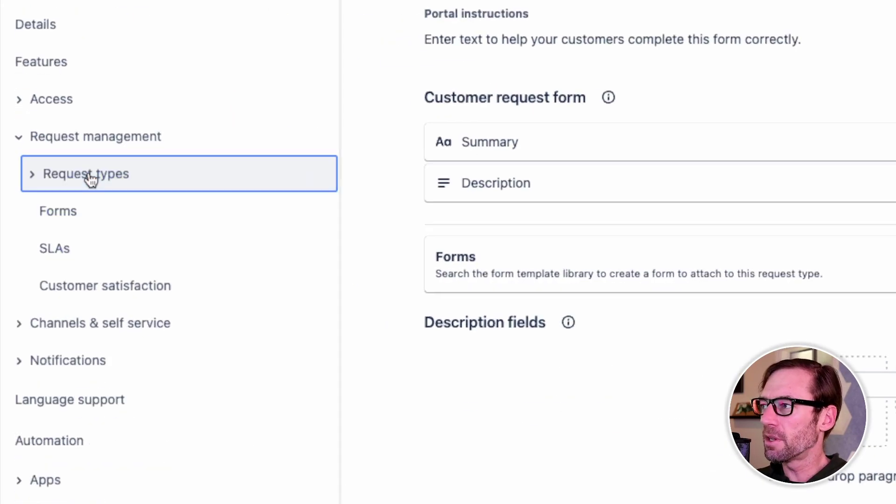
left_click(90, 180)
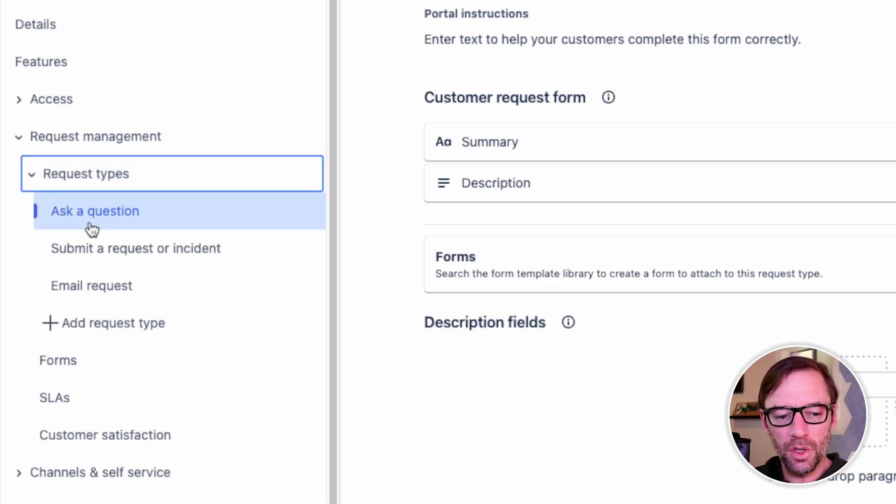
left_click(85, 252)
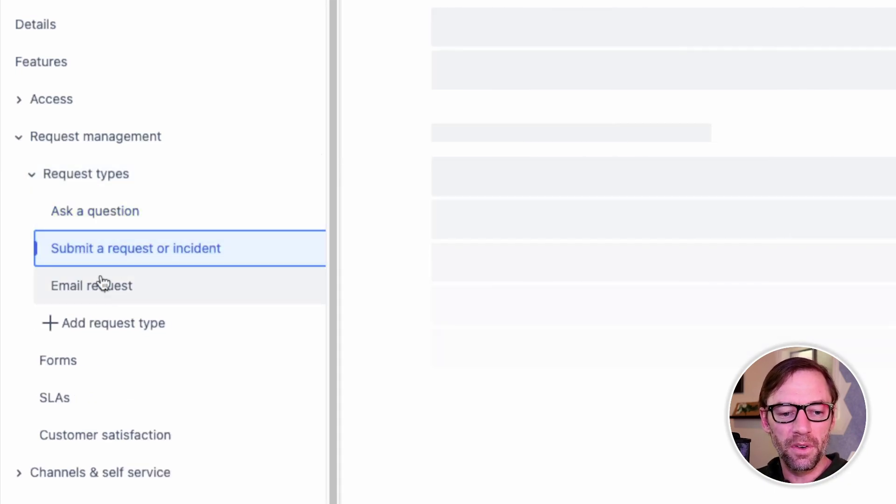
left_click(116, 290)
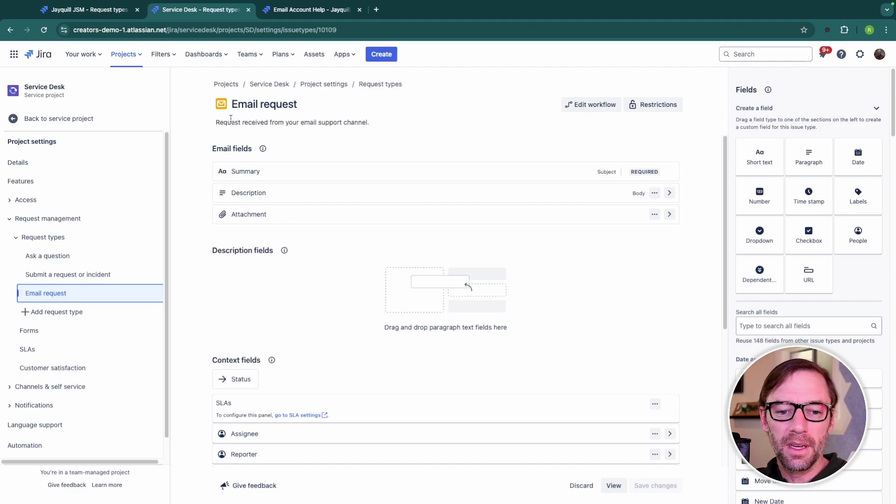
left_click_drag(231, 105, 327, 107)
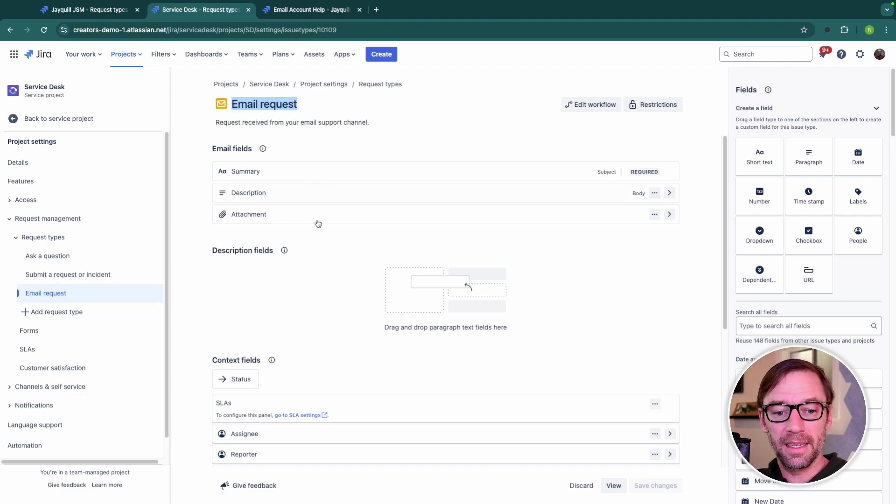
scroll(308, 272, "down", 1)
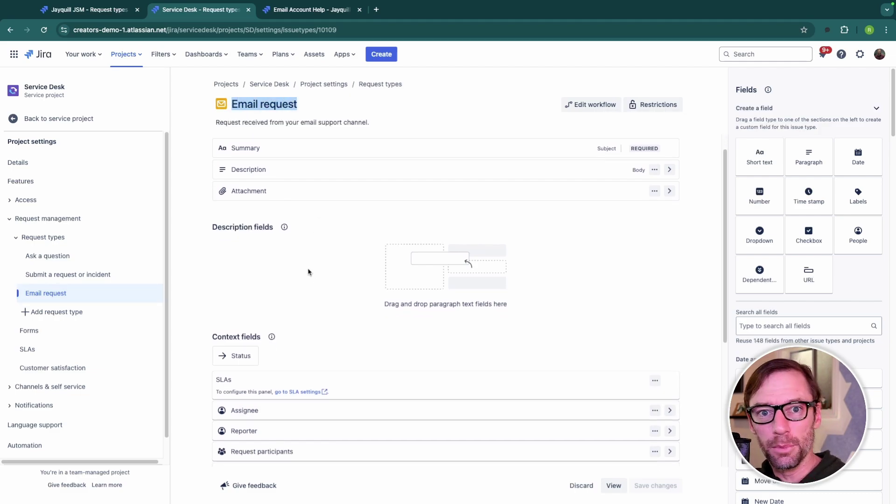
left_click(301, 130)
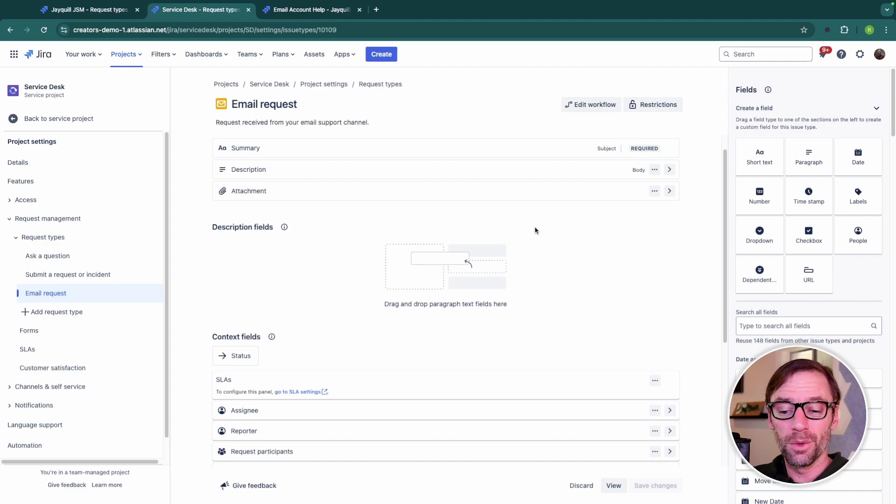
mouse_move(548, 202)
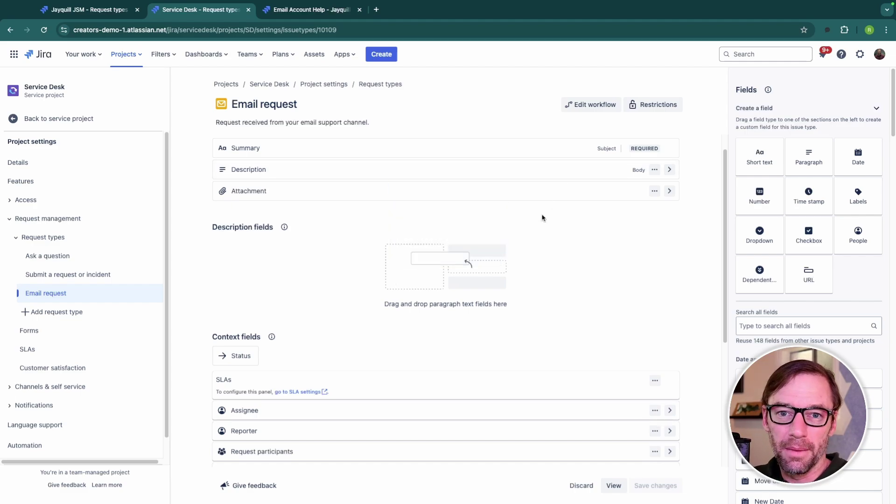
Inspect the Email workflow's Respond to customer transition, then return to Email Account Help.
left_click(594, 104)
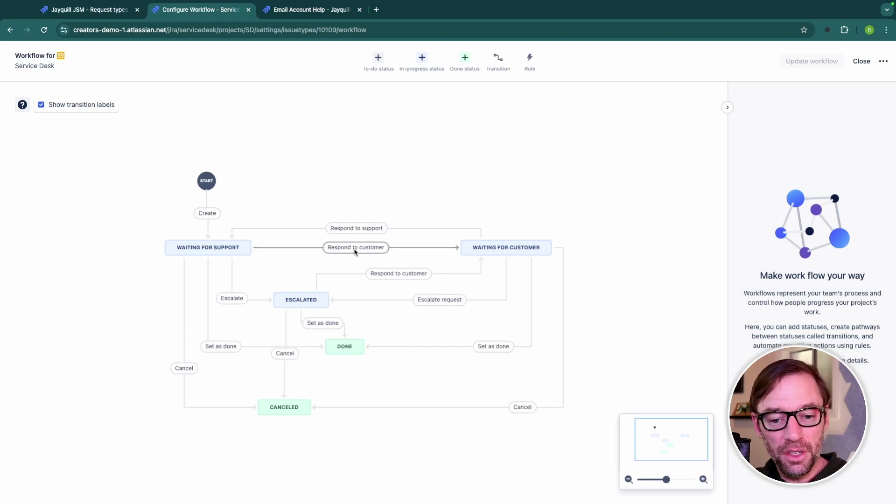
mouse_move(356, 251)
left_mouse_down()
mouse_move(346, 260)
mouse_move(363, 238)
left_mouse_up()
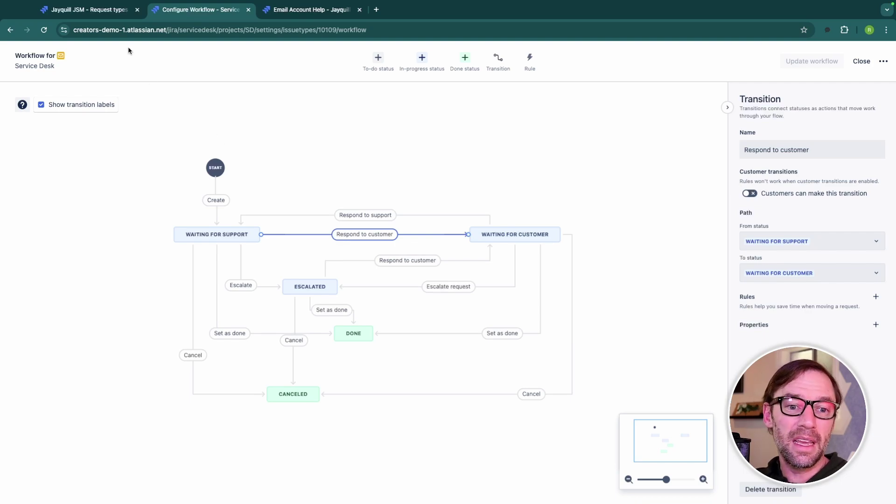
left_click(108, 10)
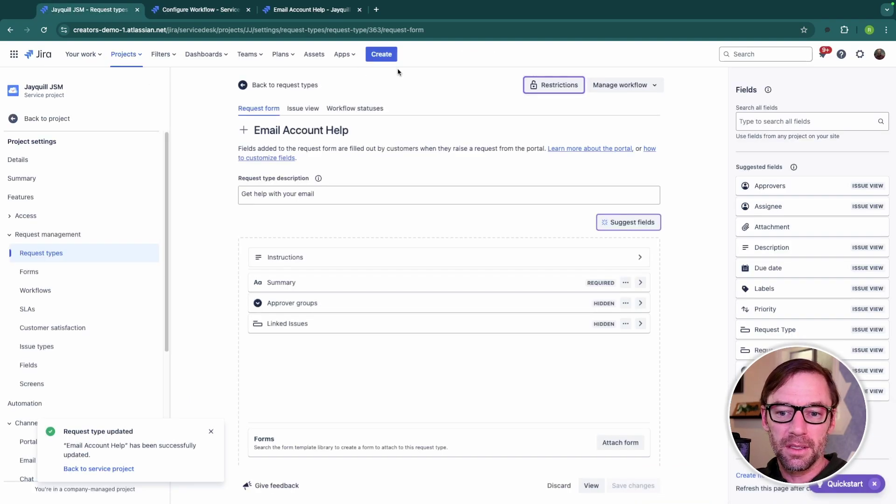
View the JJ: General request workflow (To Do, In Progress, Done) and highlight its title.
left_click(613, 86)
left_click(639, 109)
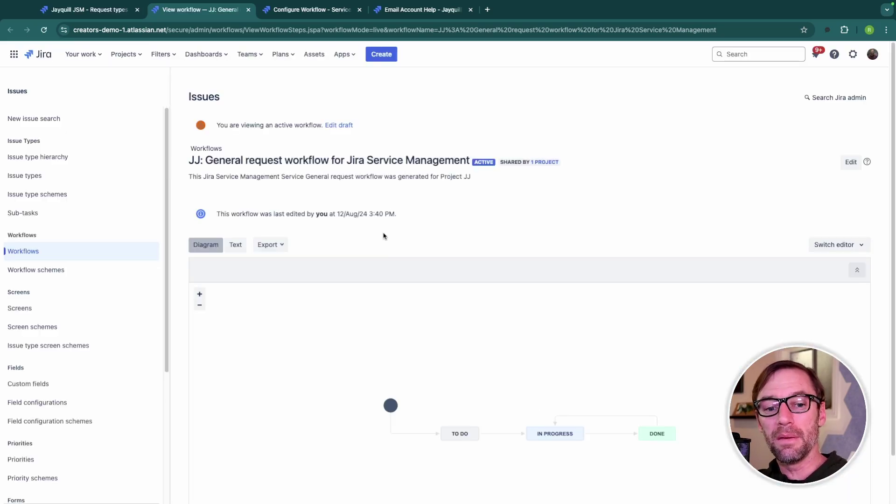
left_click_drag(211, 164, 474, 164)
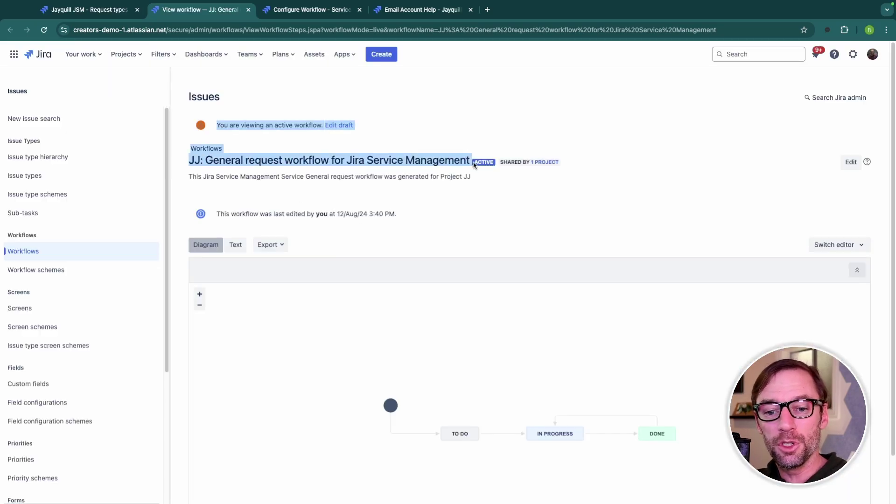
left_click(465, 193)
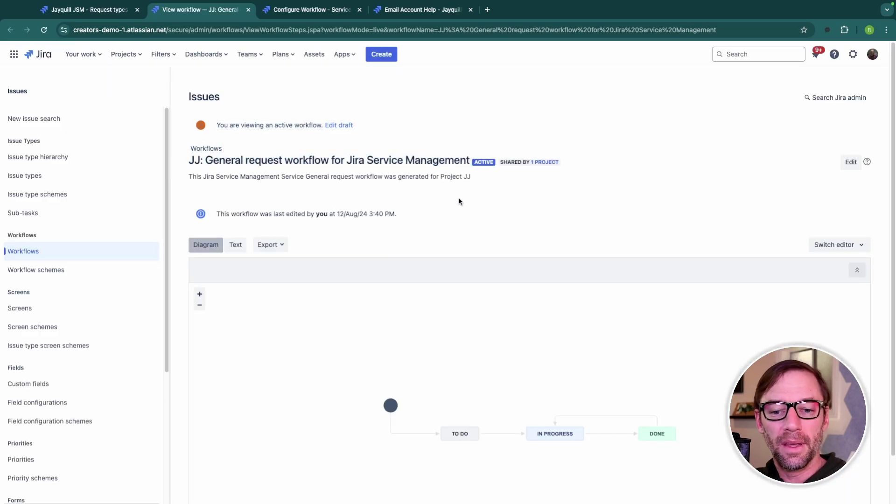
scroll(460, 201, "down", 1)
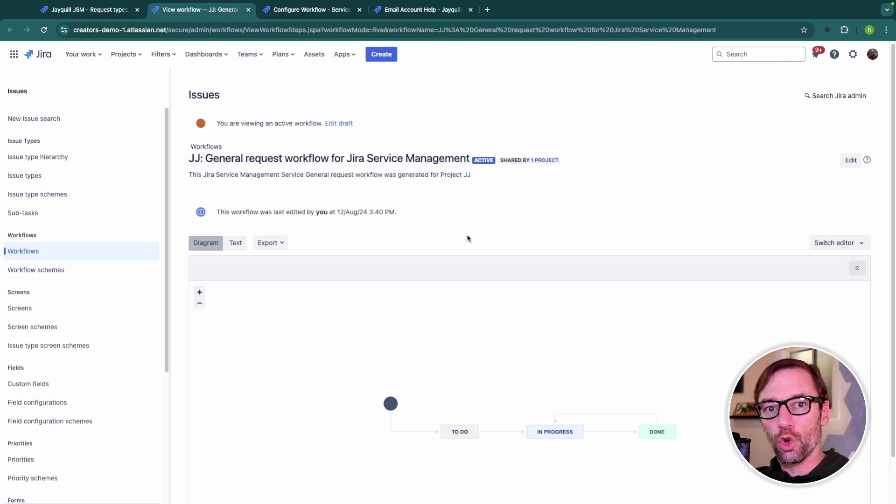
scroll(468, 239, "down", 1)
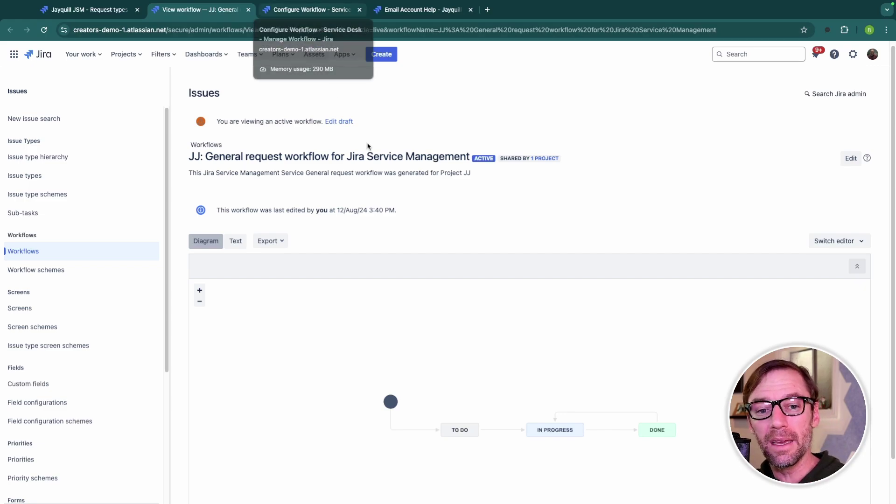
left_click_drag(422, 156, 293, 159)
left_click(273, 165)
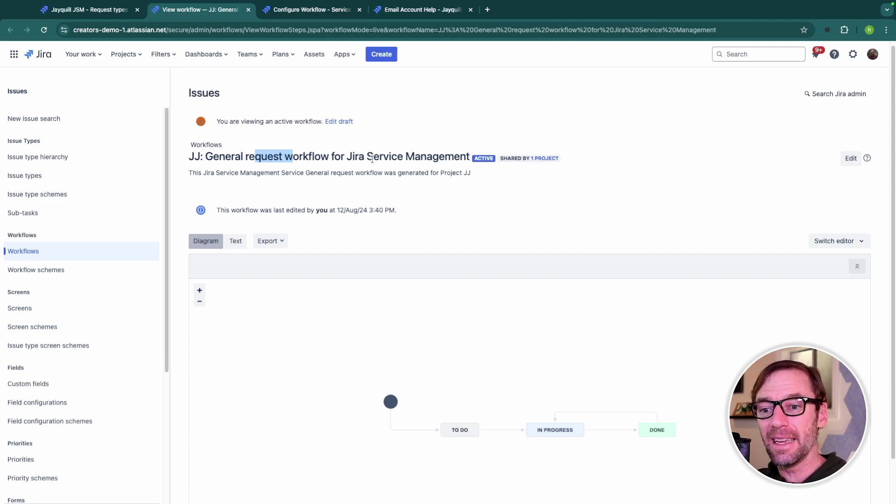